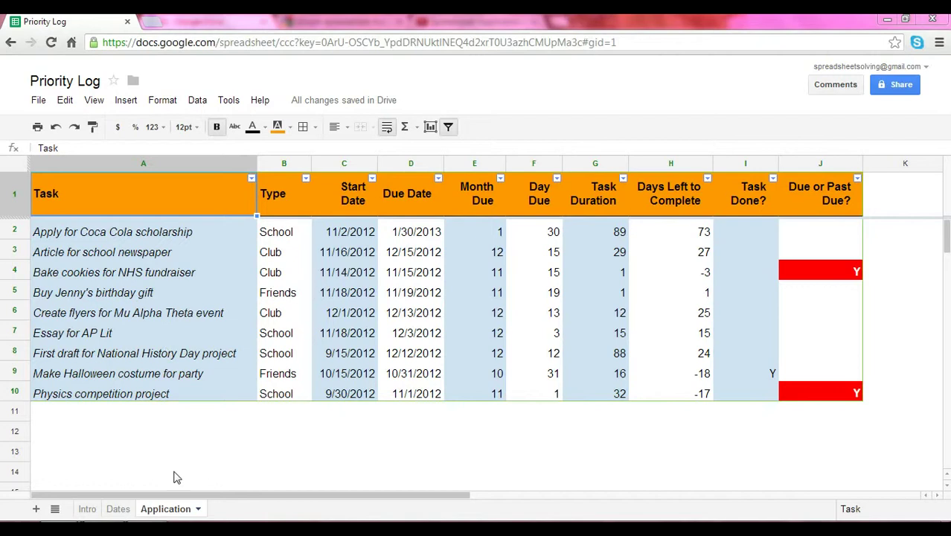
# Examine the Task Done? cells for the Halloween costume and NHS fundraiser tasks, and the Due or Past Due? formula in J4
pyautogui.moveTo(277, 240)
pyautogui.click(756, 376)
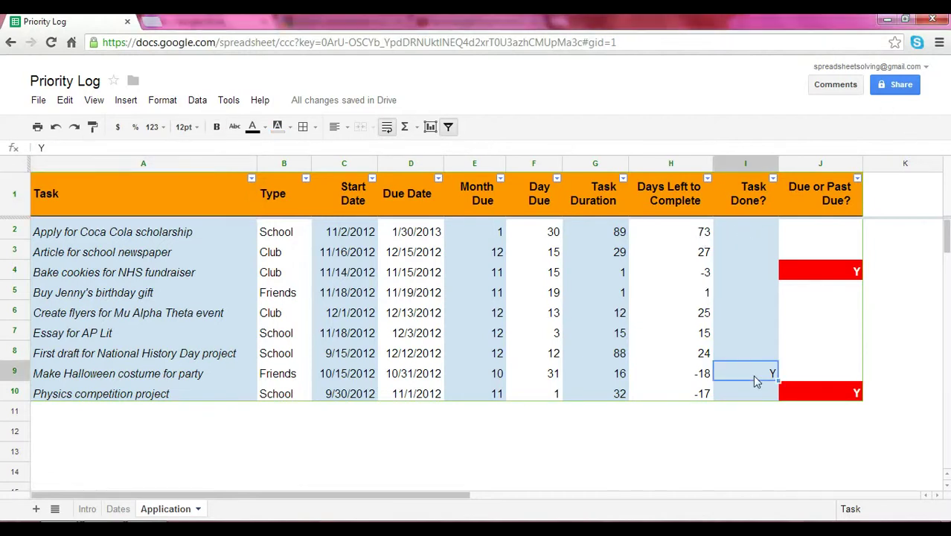
pyautogui.moveTo(737, 240); pyautogui.dragTo(753, 276)
pyautogui.click(753, 274)
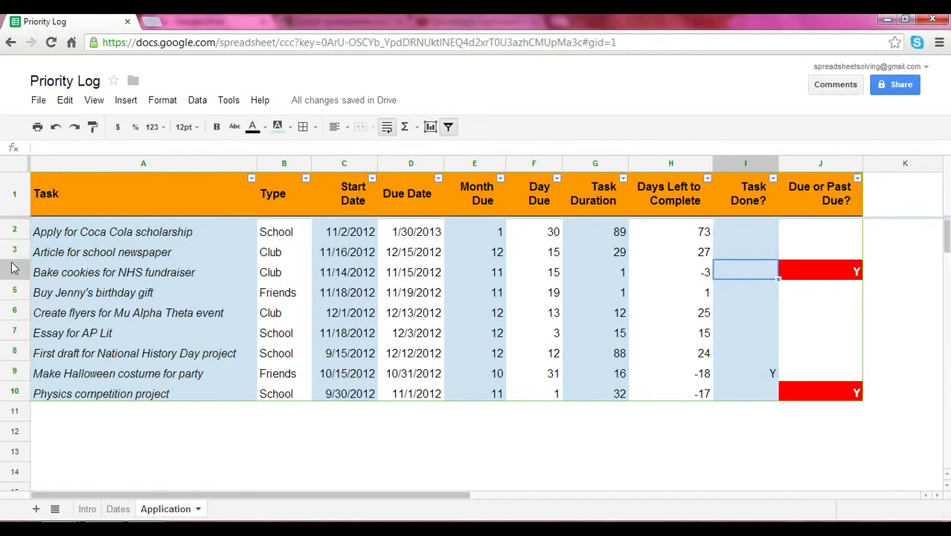
pyautogui.click(4, 273)
pyautogui.click(741, 273)
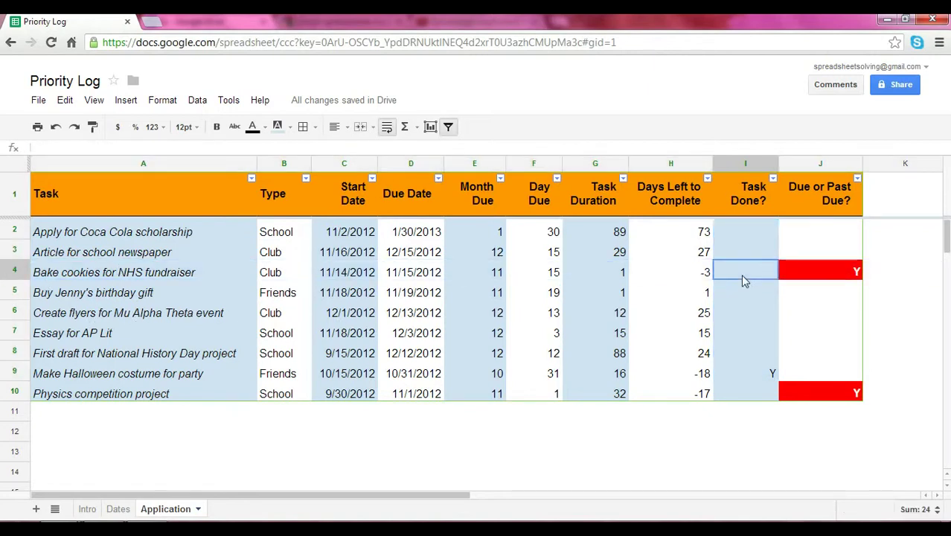
pyautogui.click(792, 266)
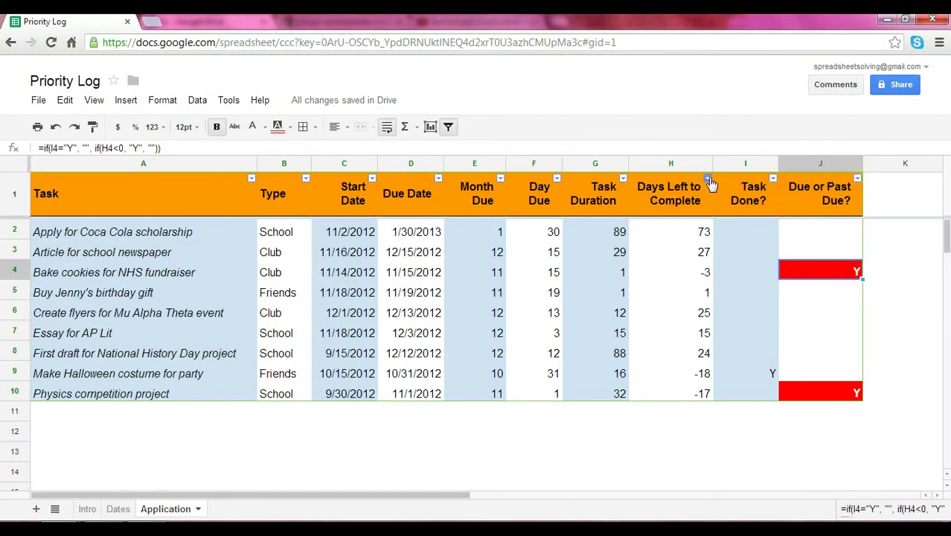
# Sort the task list by the Days Left to Complete column in ascending order (A → Z)
pyautogui.click(709, 182)
pyautogui.click(747, 211)
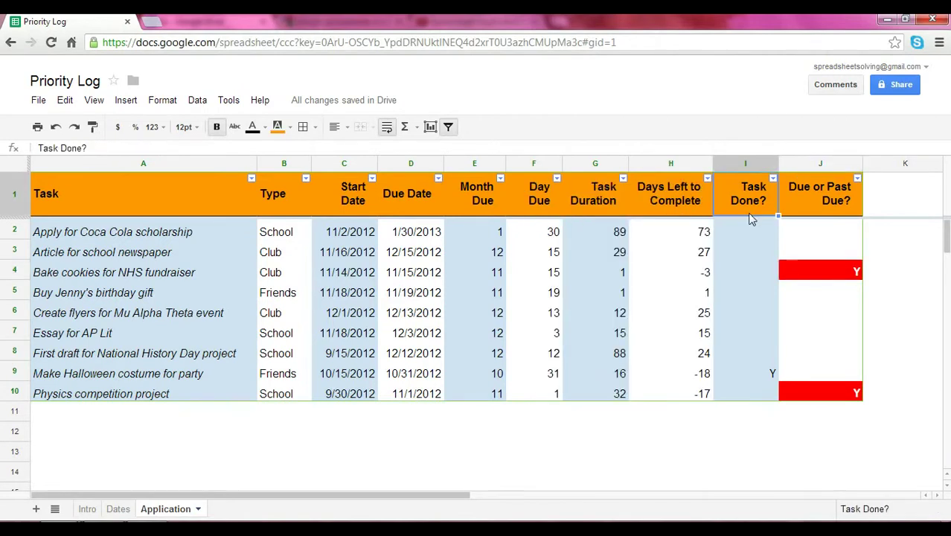
pyautogui.click(704, 189)
pyautogui.click(707, 180)
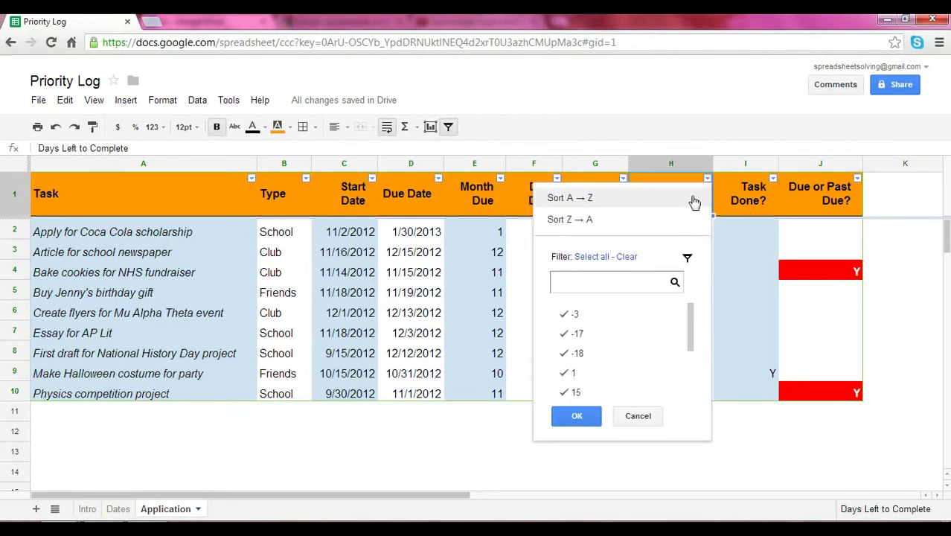
pyautogui.click(696, 200)
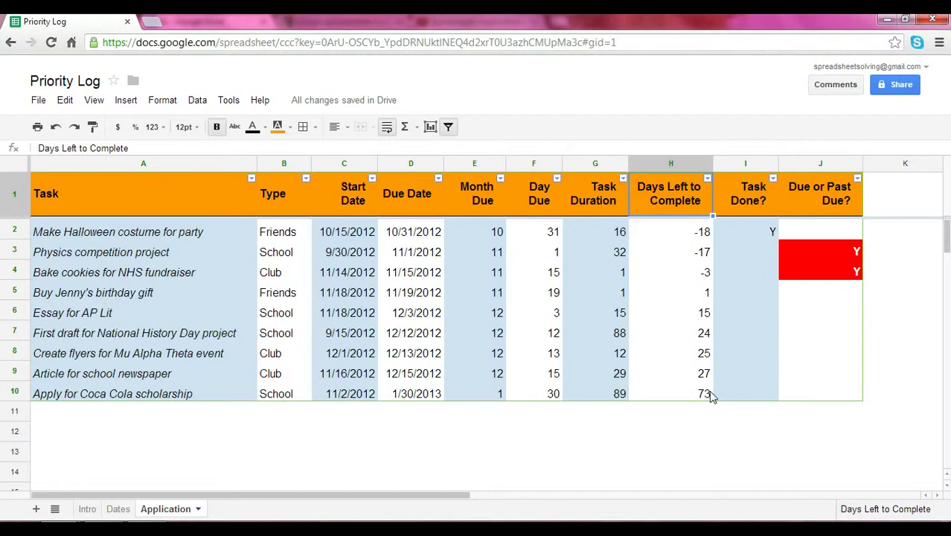
# Filter the Month Due column to show only tasks due in month 12, excluding months 1, 10 and 11
pyautogui.click(501, 180)
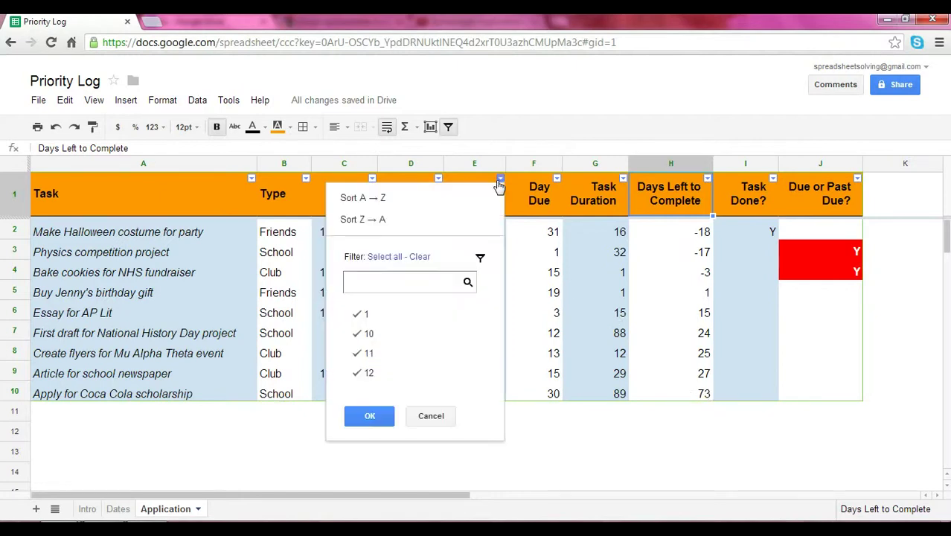
pyautogui.click(387, 319)
pyautogui.click(389, 333)
pyautogui.click(388, 354)
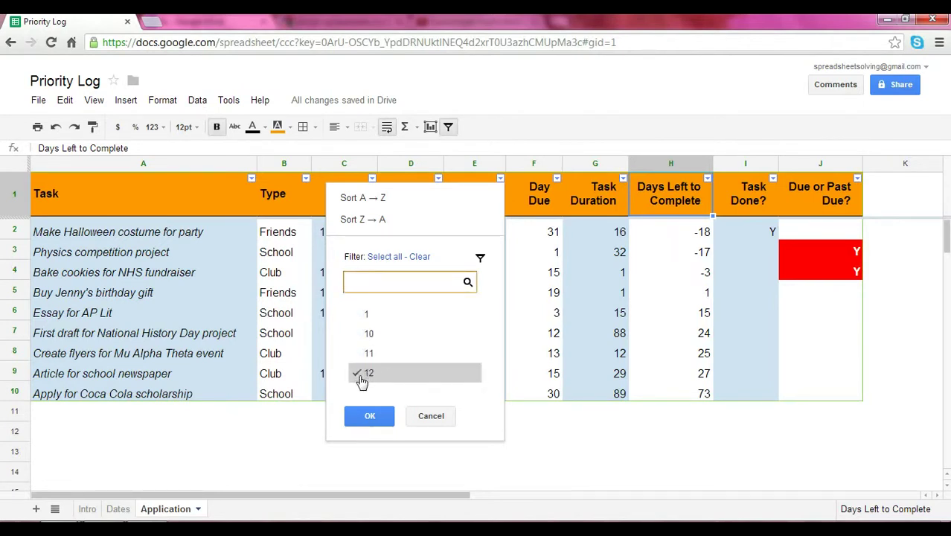
pyautogui.click(370, 416)
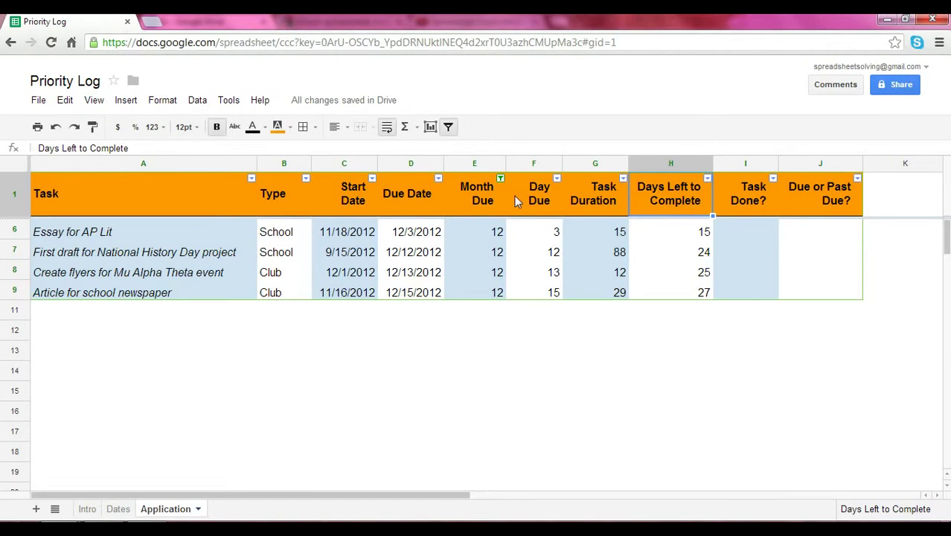
# Reset the Month Due filter by including months 1, 10 and 11 again alongside 12
pyautogui.click(499, 178)
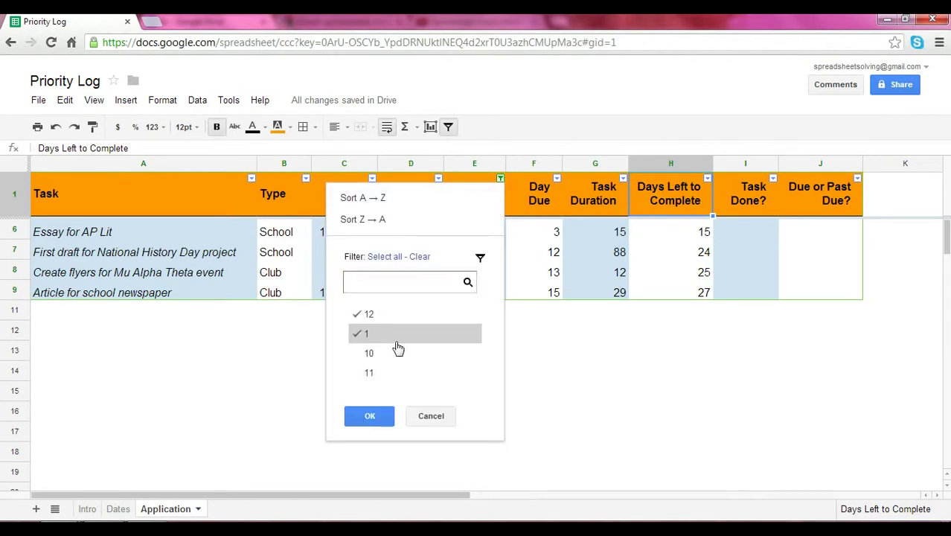
pyautogui.click(396, 372)
pyautogui.click(370, 416)
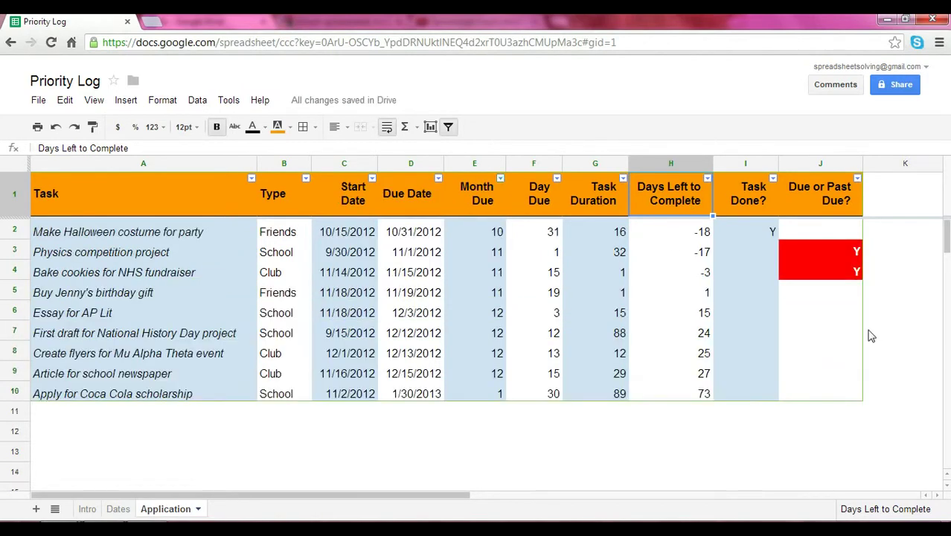
# Filter the Due or Past Due? column to show only tasks marked Y, excluding blanks
pyautogui.click(860, 333)
pyautogui.click(858, 179)
pyautogui.click(737, 314)
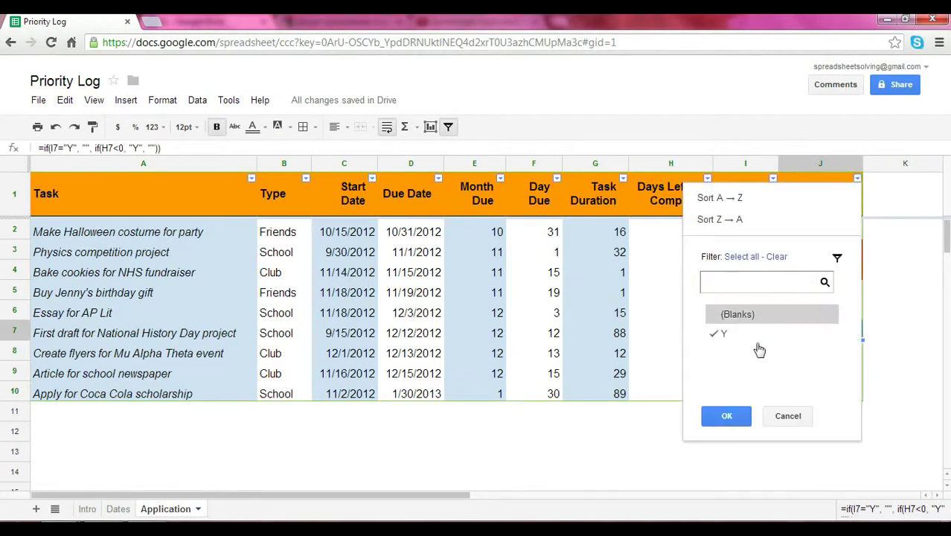
pyautogui.click(742, 414)
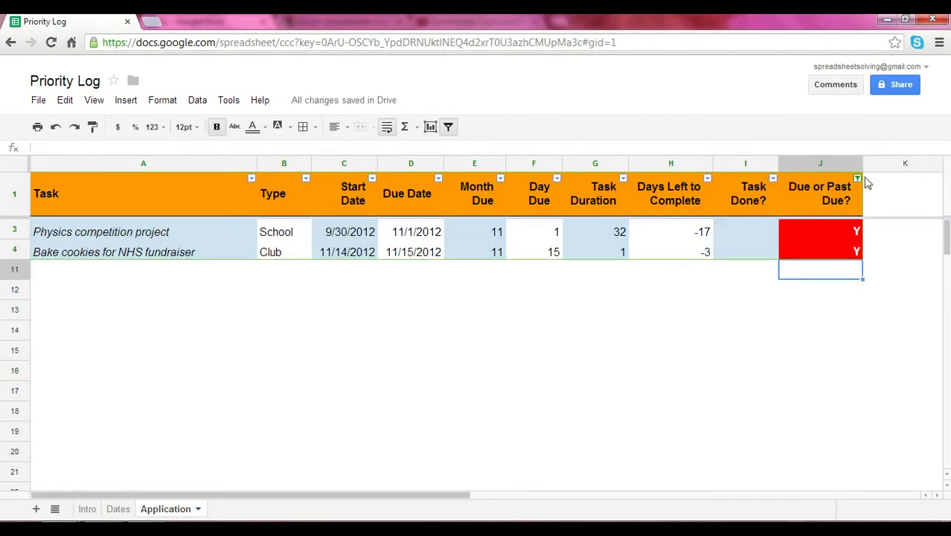
# Reset the Due or Past Due? filter by including the blanks again alongside Y
pyautogui.click(860, 182)
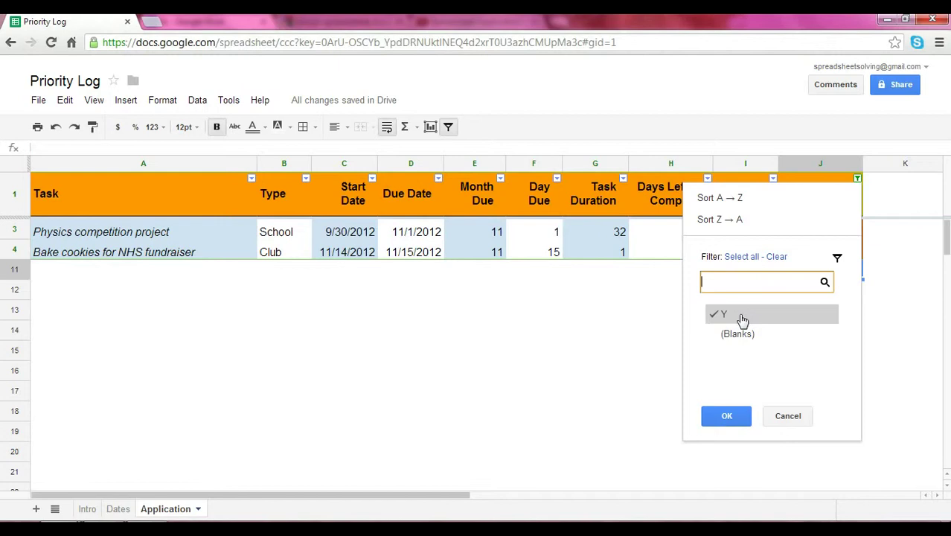
pyautogui.click(728, 416)
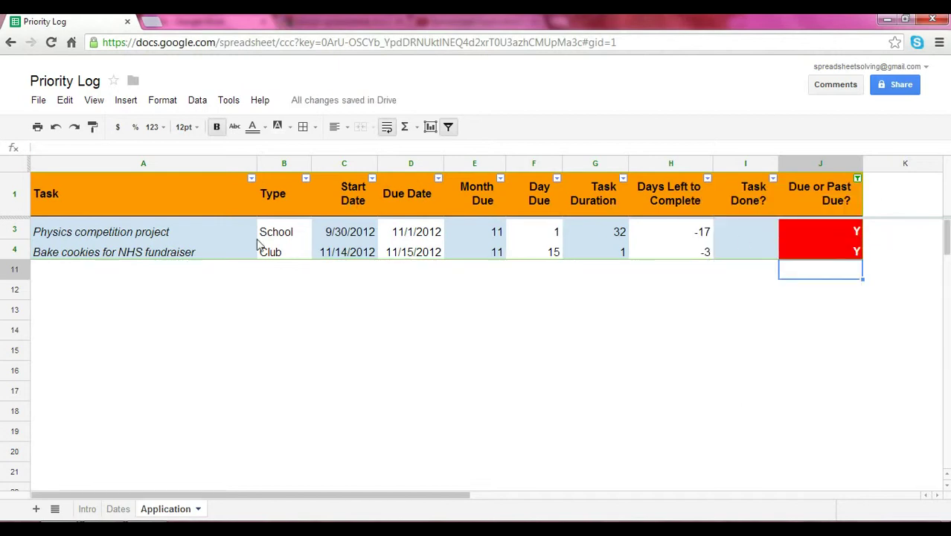
pyautogui.click(859, 182)
pyautogui.click(767, 334)
pyautogui.click(726, 416)
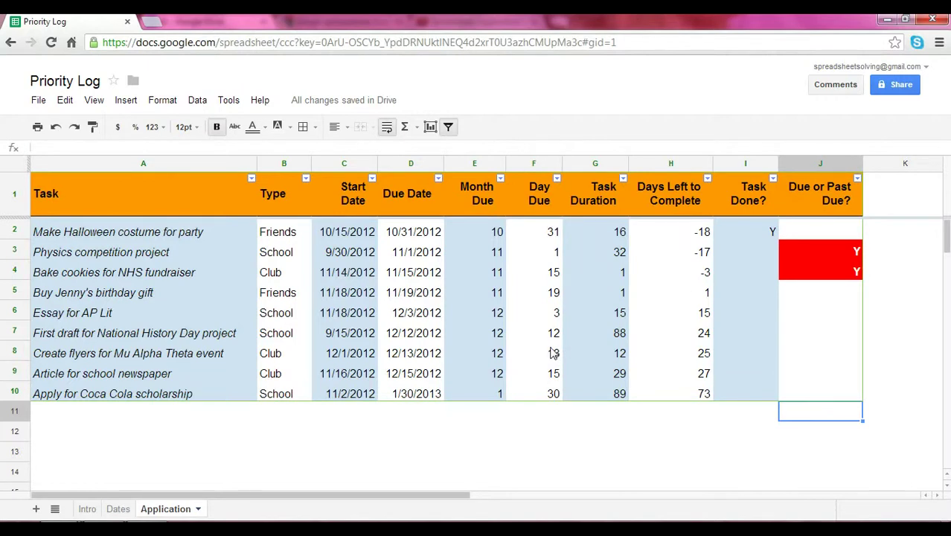
# Inspect the Due or Past Due? formula for the Physics competition project in cell J3
pyautogui.click(142, 415)
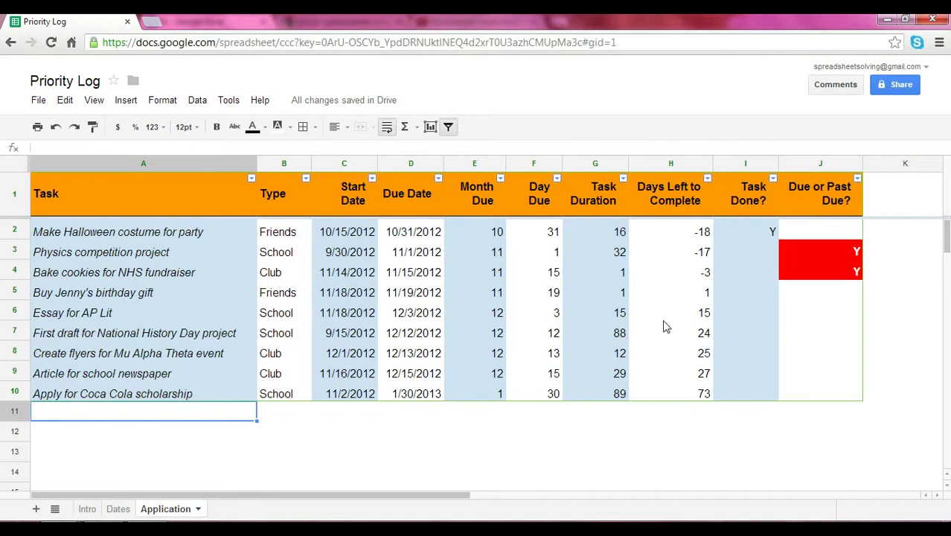
pyautogui.click(821, 292)
pyautogui.click(823, 254)
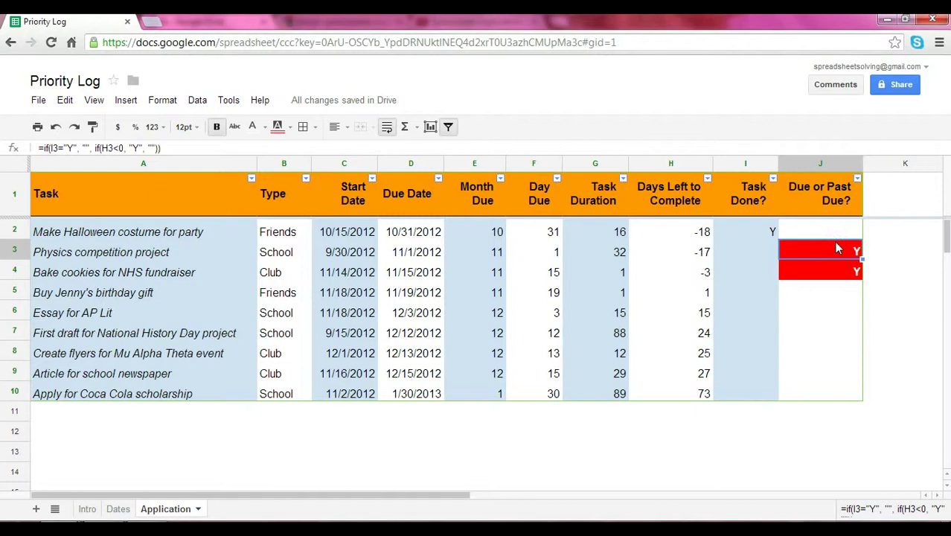